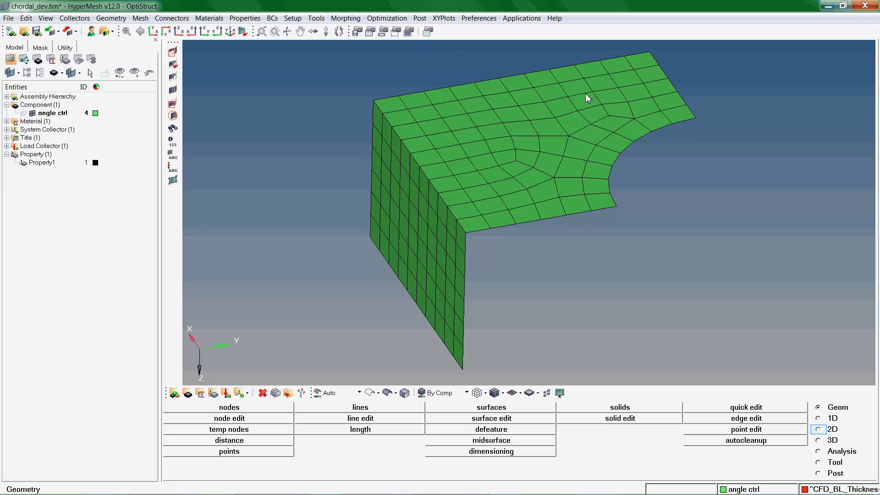
Step: Open the Elem Offset panel from the 2D page for the bracket shell mesh
{"action": "left_click", "coordinate": [818, 430]}
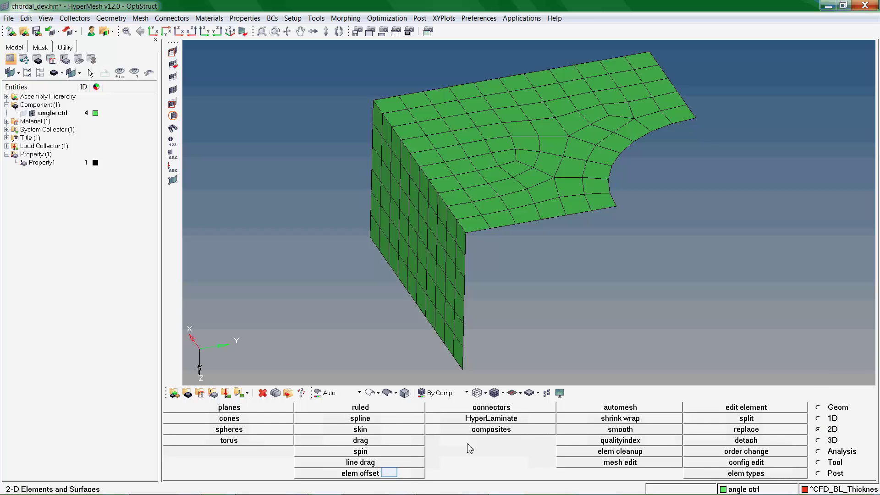
{"action": "left_click", "coordinate": [392, 476]}
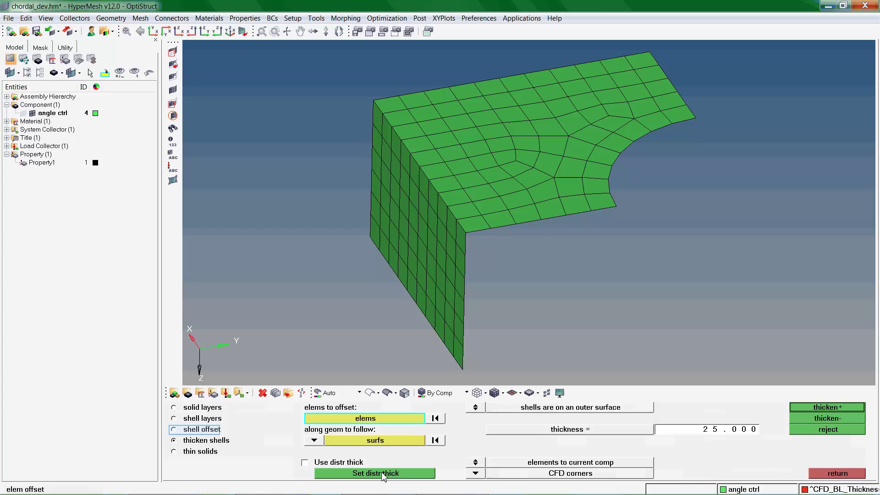
Step: Switch to shell offset and select all 146 displayed bracket elements
{"action": "left_click", "coordinate": [213, 434]}
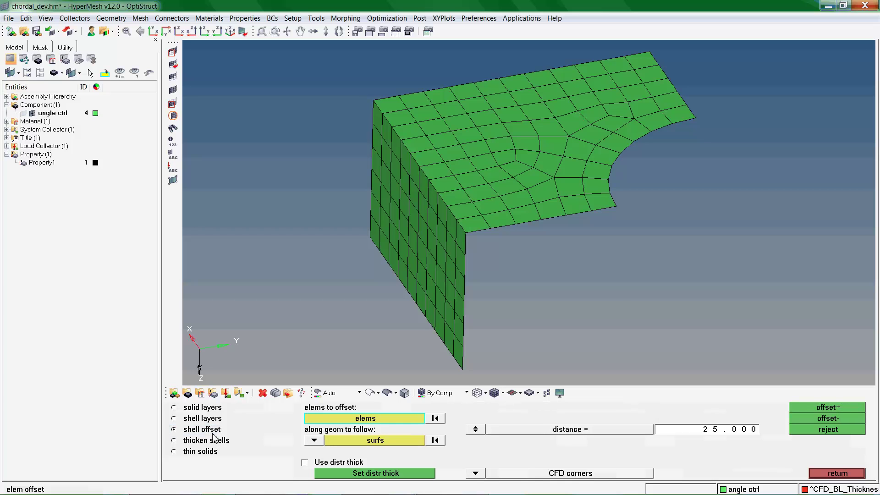
{"action": "left_click", "coordinate": [358, 421]}
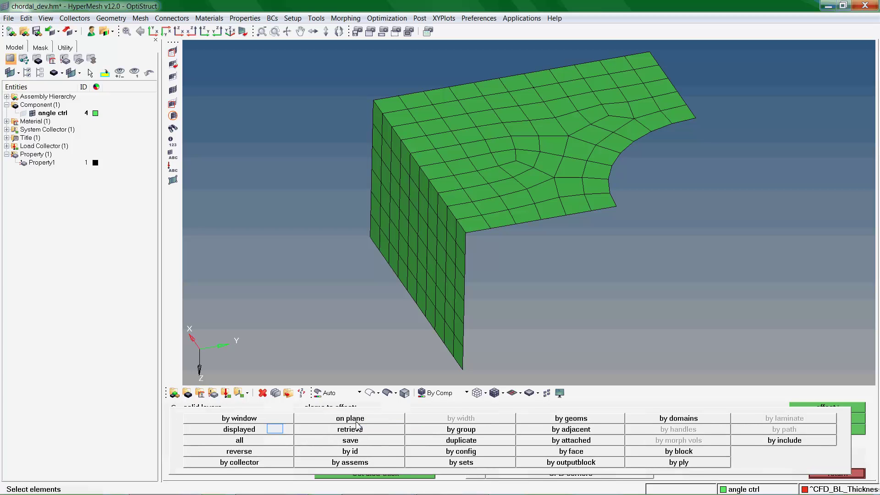
{"action": "left_click", "coordinate": [276, 431]}
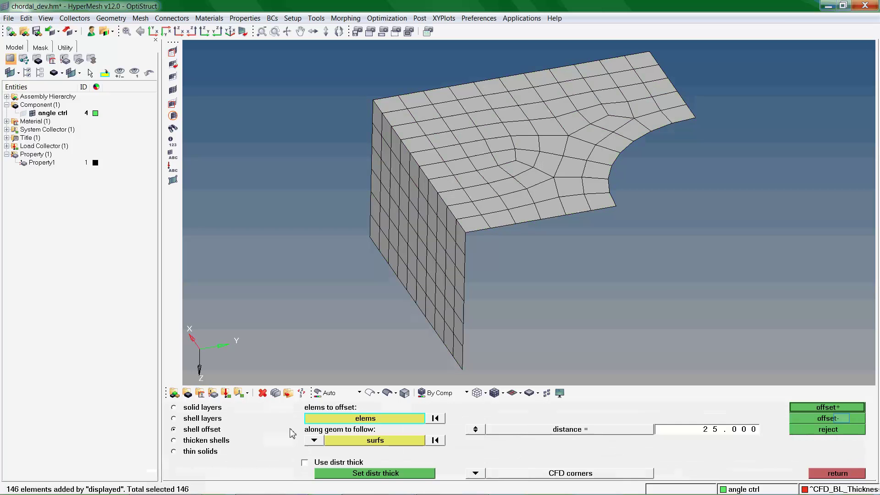
{"action": "type", "text": "0"}
Step: Preview the 25 shell offset in one direction, discard it, then offset the opposite way
{"action": "left_click", "coordinate": [840, 417]}
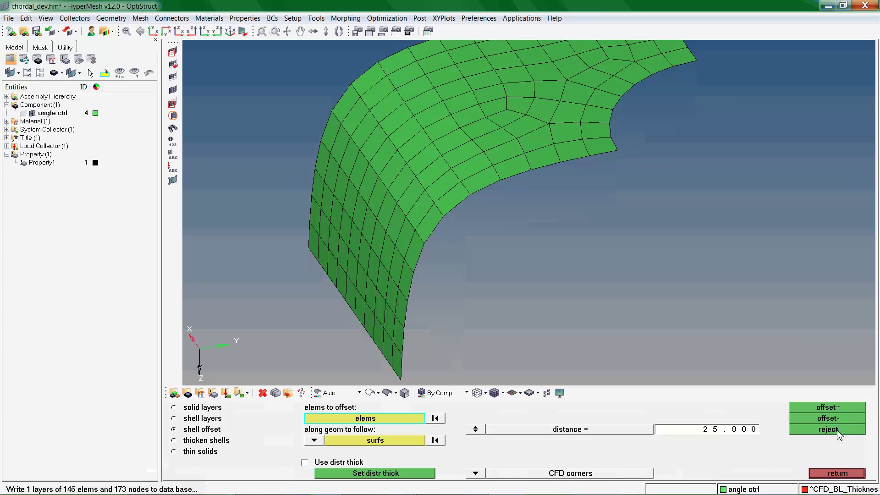
{"action": "left_click", "coordinate": [838, 431]}
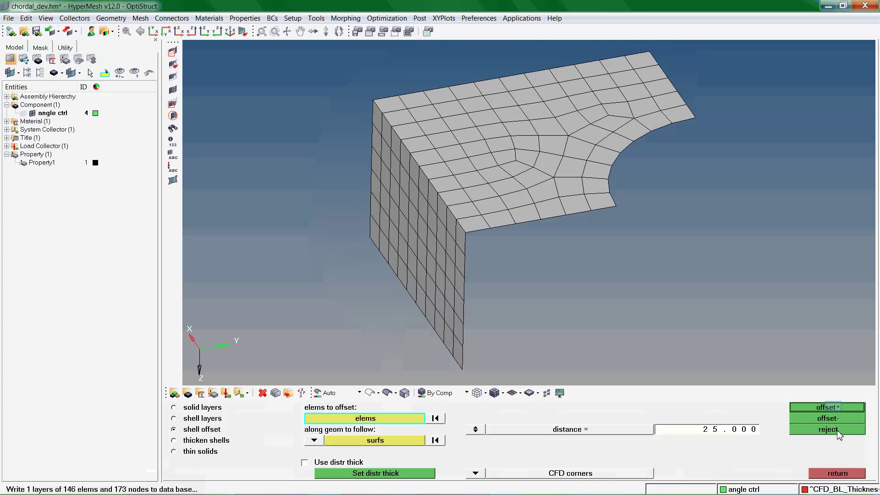
{"action": "left_click", "coordinate": [833, 406]}
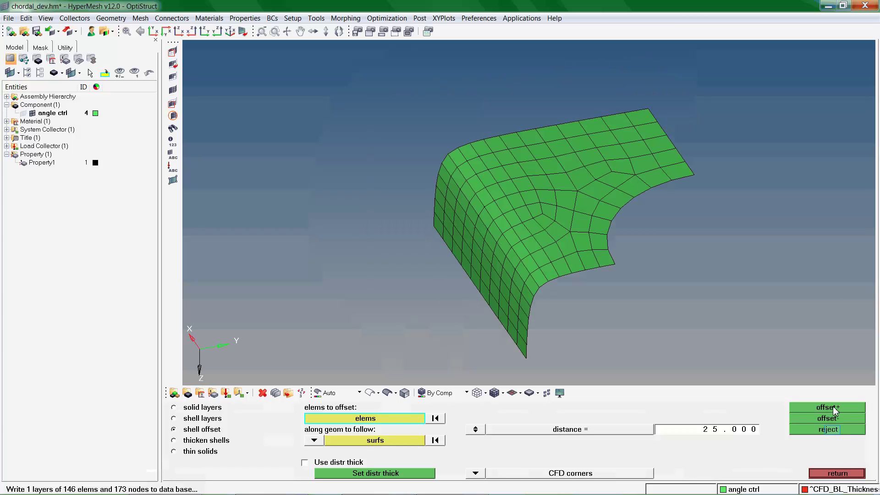
Step: Discard the shell offset and generate 5 shell layers with initial offset 0 and total thickness 25
{"action": "left_click", "coordinate": [832, 431]}
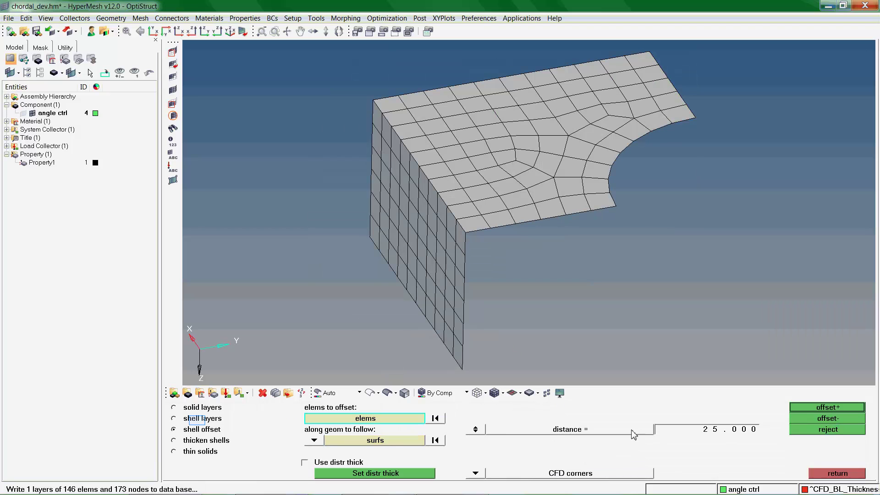
{"action": "left_click", "coordinate": [189, 422]}
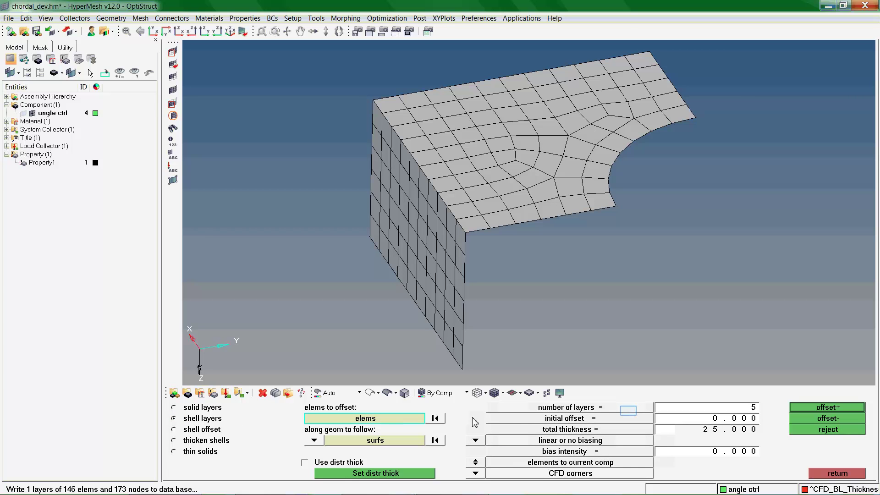
{"action": "left_click", "coordinate": [629, 411]}
{"action": "key", "text": "Tab"}
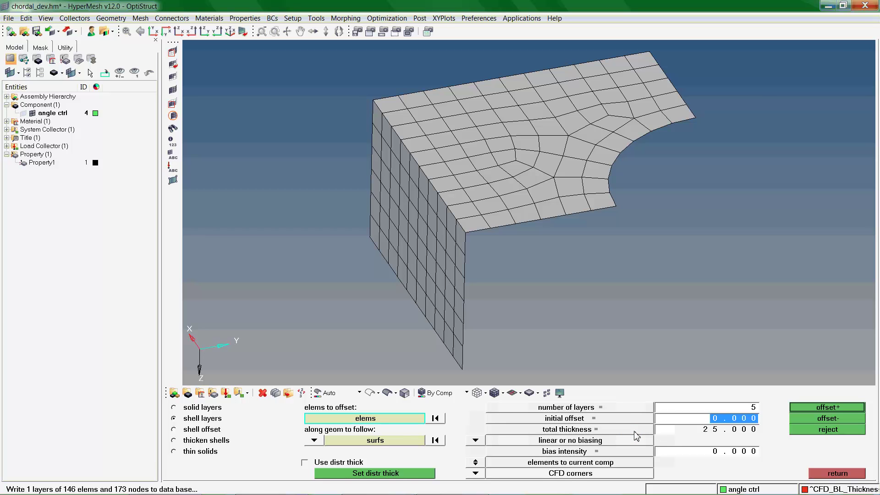
{"action": "key", "text": "Tab"}
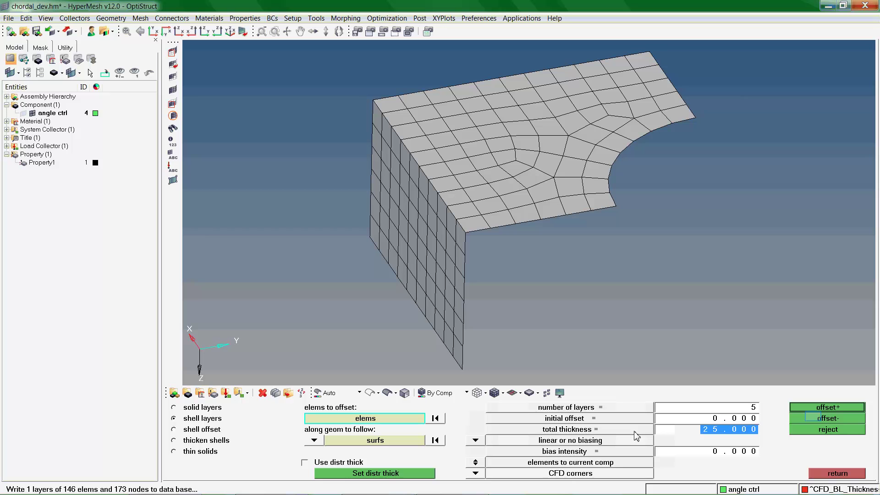
{"action": "left_click", "coordinate": [813, 417]}
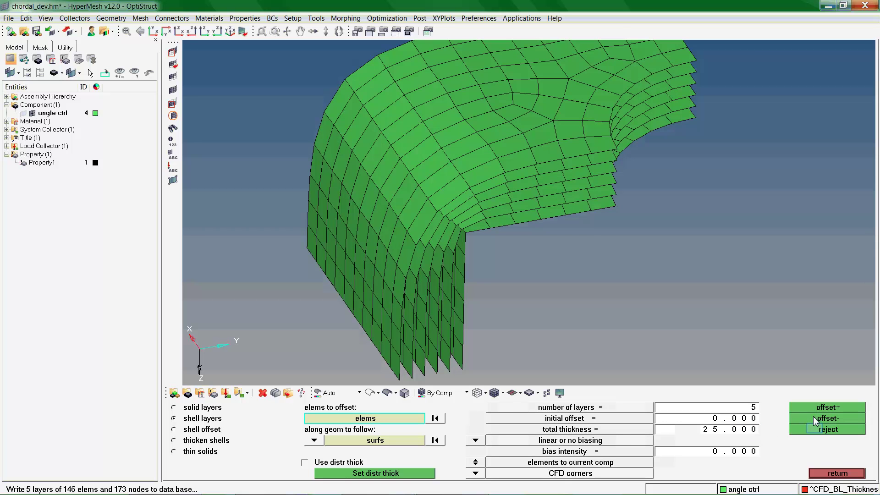
Step: Discard the layers, switch corners from CFD to squared, and discard the squared-corner preview
{"action": "left_click", "coordinate": [817, 430]}
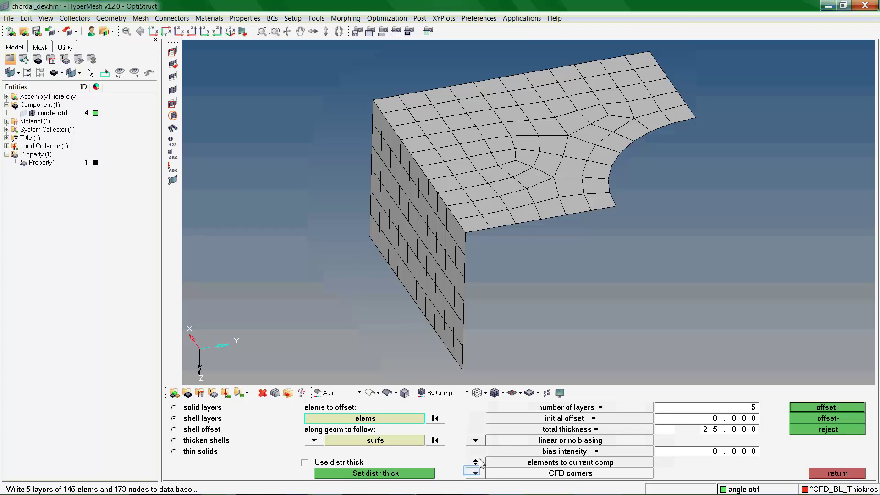
{"action": "left_click", "coordinate": [474, 473]}
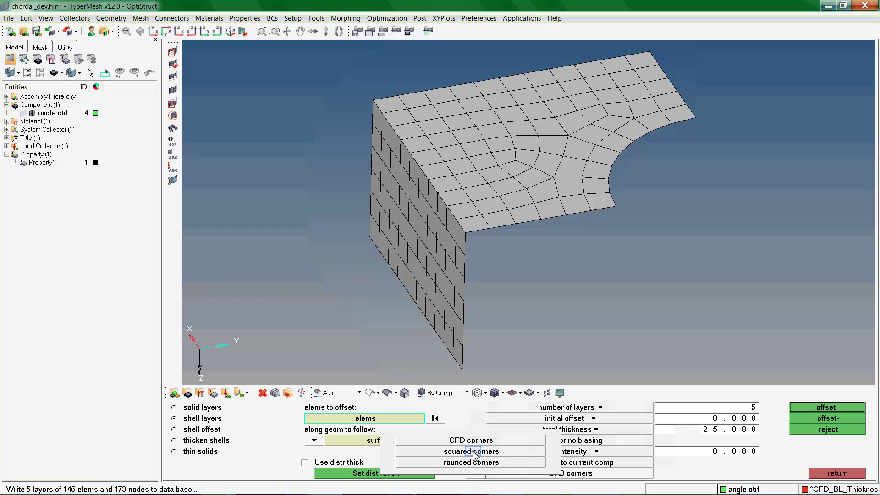
{"action": "left_click", "coordinate": [473, 451]}
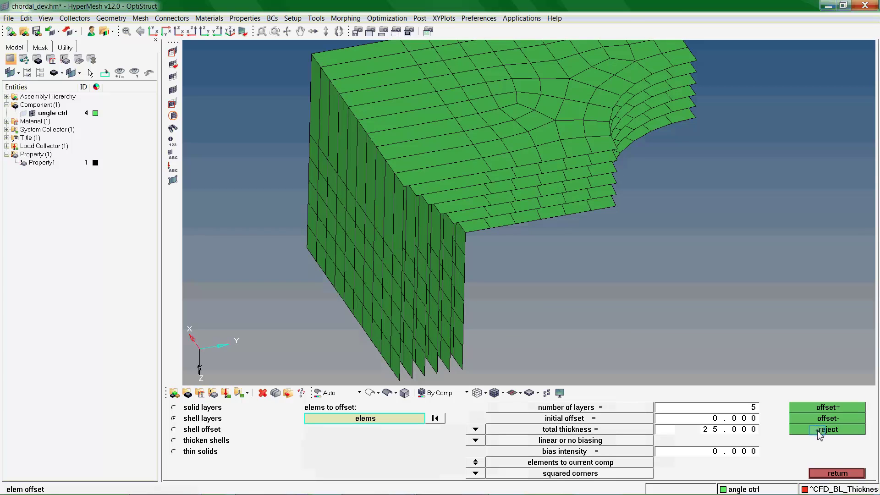
{"action": "left_click", "coordinate": [820, 430]}
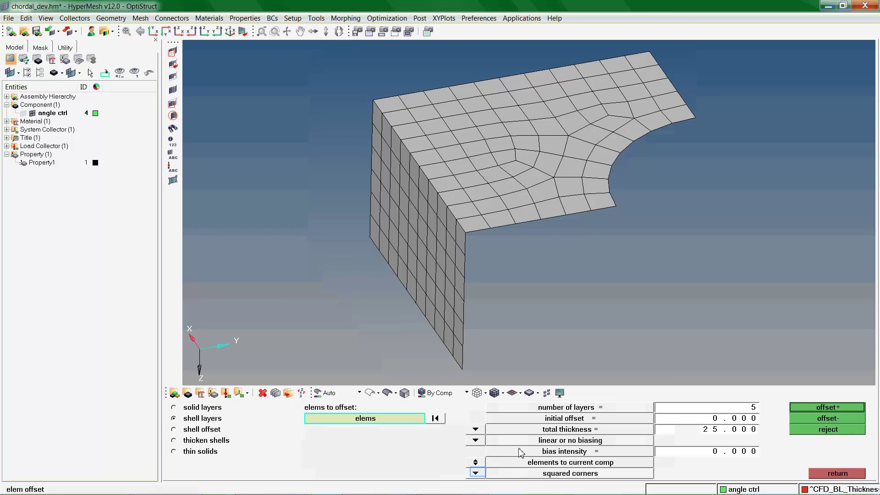
Step: Preview the five shell layers with rounded corners, then discard them
{"action": "left_click", "coordinate": [479, 474]}
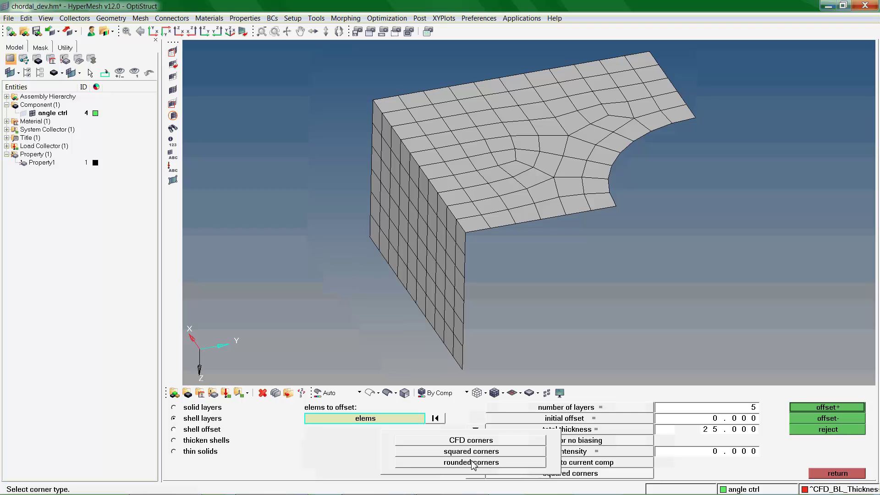
{"action": "left_click", "coordinate": [474, 464]}
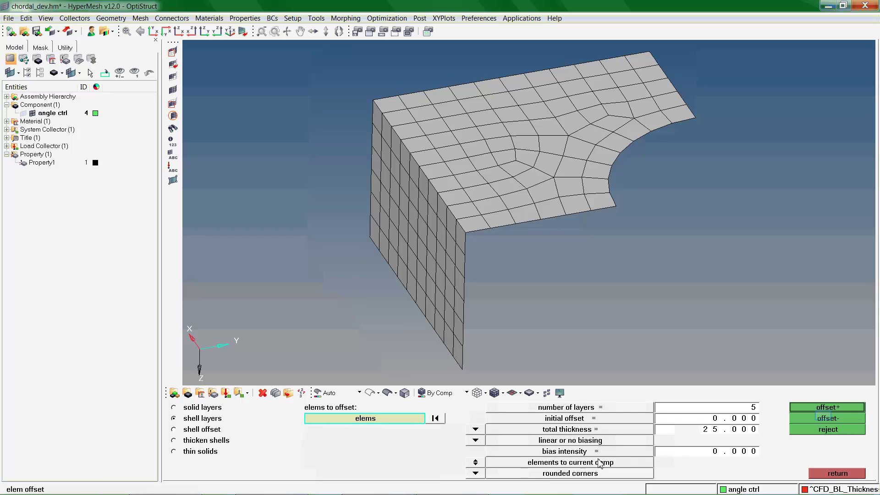
{"action": "left_click", "coordinate": [823, 418]}
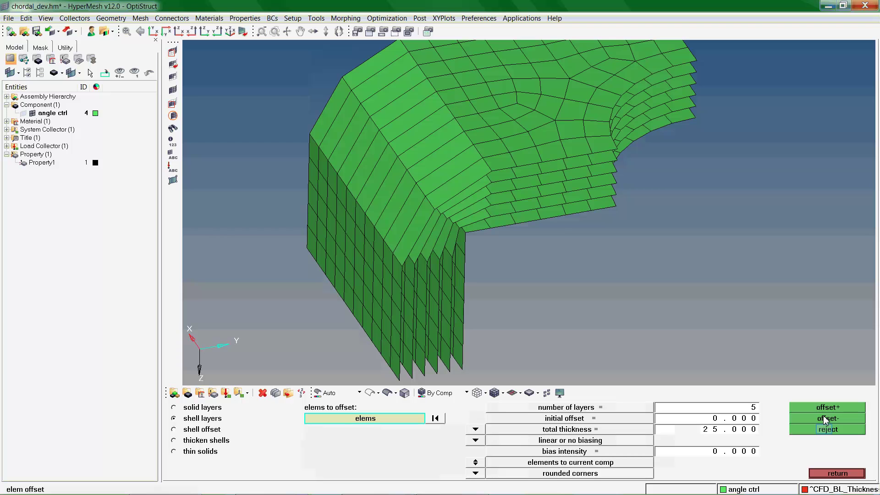
{"action": "left_click", "coordinate": [827, 430]}
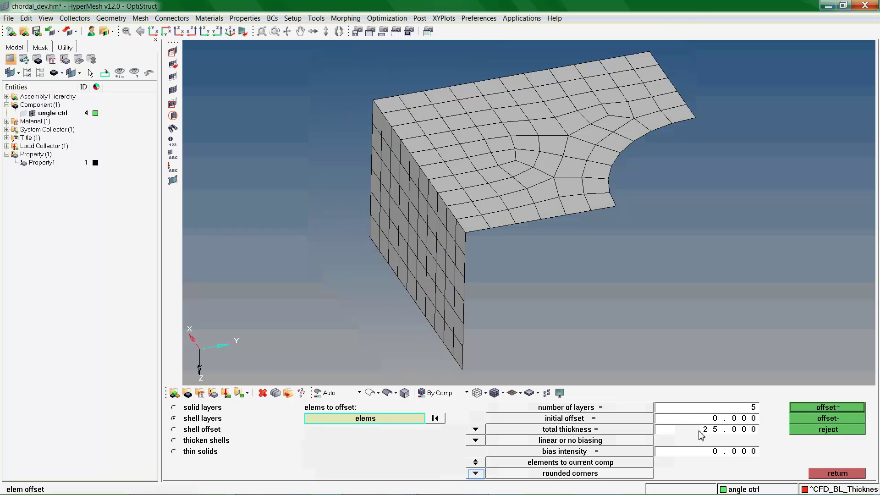
{"action": "left_click", "coordinate": [476, 474]}
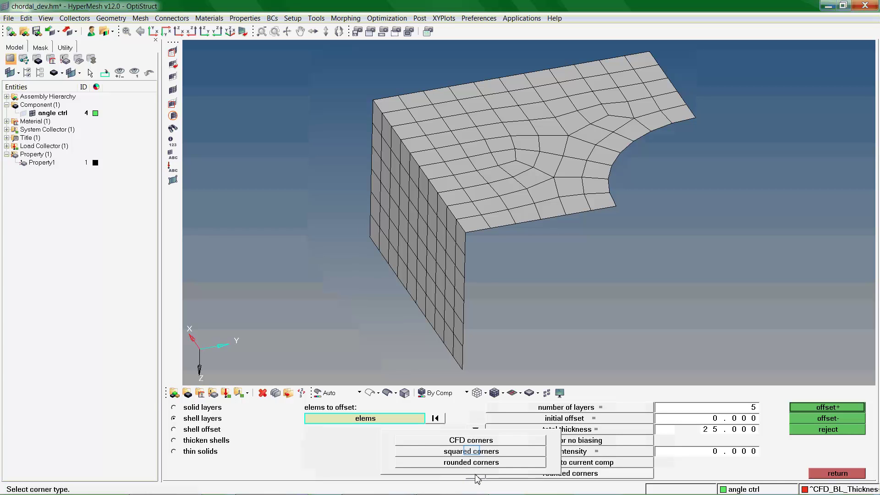
Step: Set squared corners, bias intensity 10.0 and exponential biasing for the layers
{"action": "left_click", "coordinate": [475, 453]}
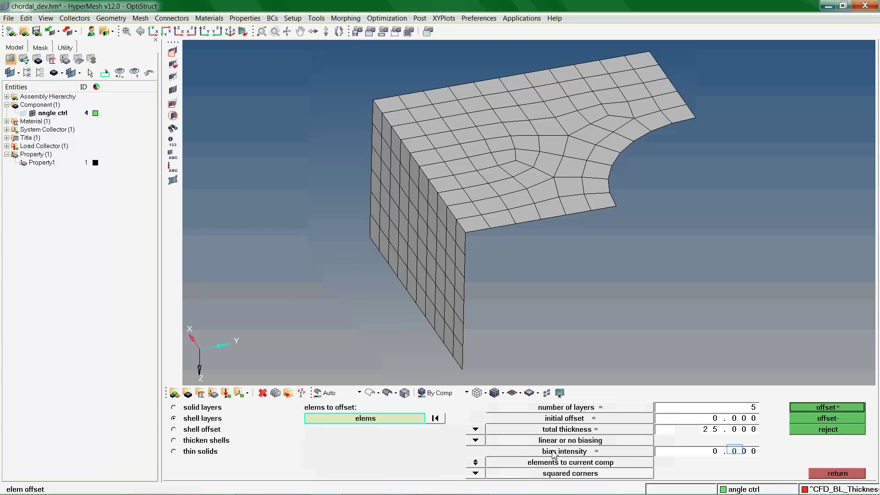
{"action": "left_click", "coordinate": [734, 454]}
{"action": "type", "text": "10.0"}
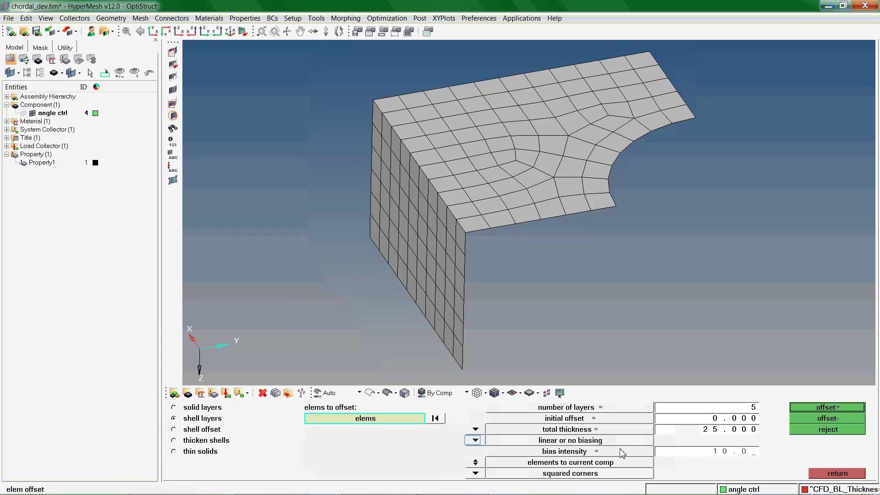
{"action": "left_click", "coordinate": [475, 441]}
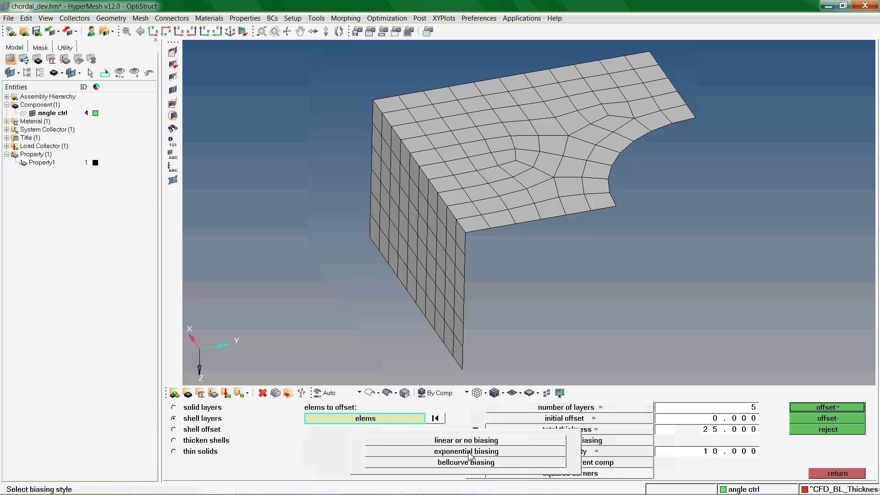
{"action": "left_click", "coordinate": [470, 454]}
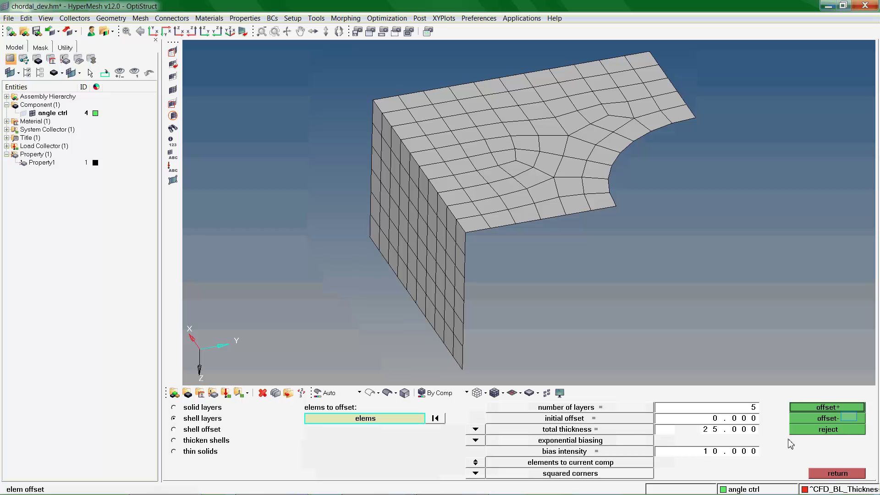
Step: Preview the exponentially biased five shell layers and discard them
{"action": "left_click", "coordinate": [849, 419]}
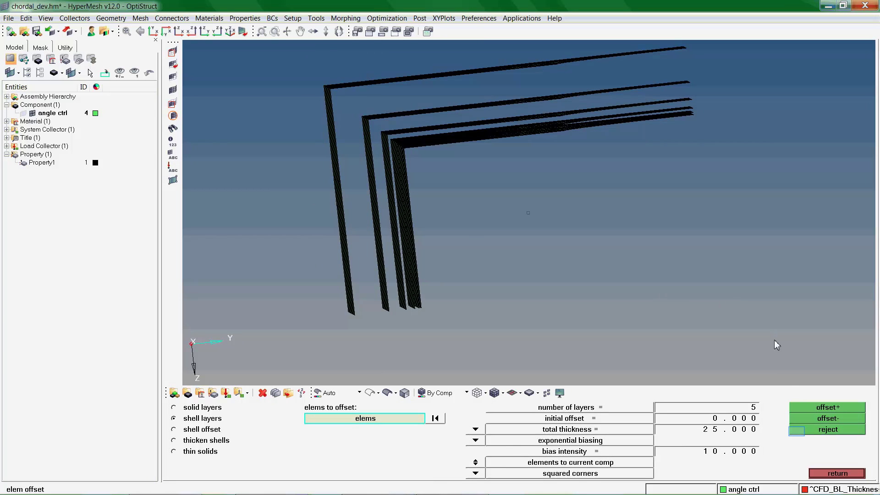
{"action": "left_click", "coordinate": [799, 430]}
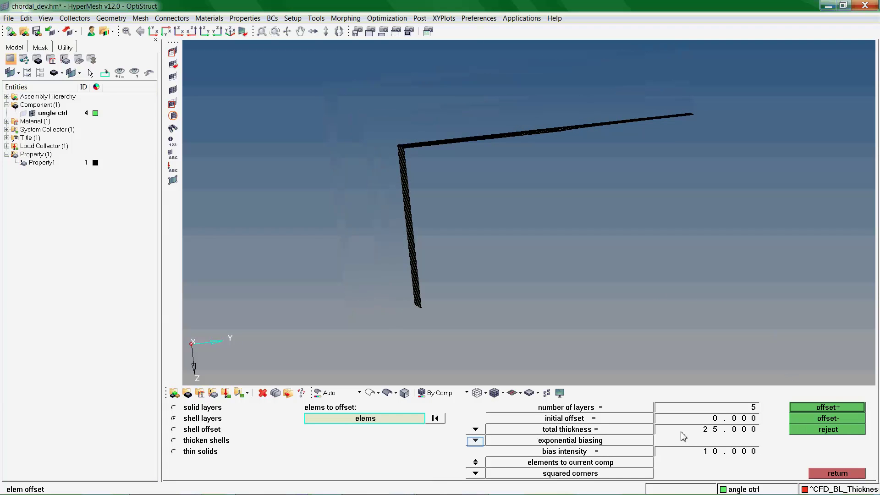
{"action": "left_click", "coordinate": [475, 440]}
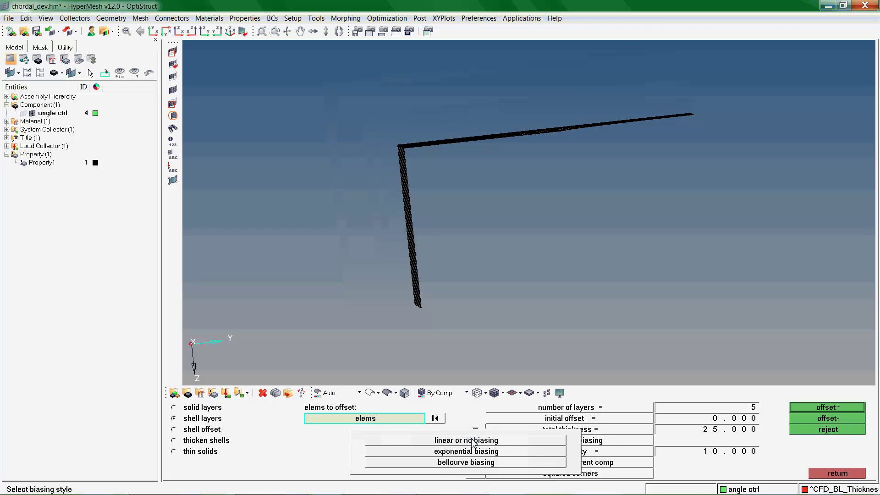
Step: Preview five linearly spaced squared-corner shell layers, then discard them
{"action": "left_click", "coordinate": [474, 441]}
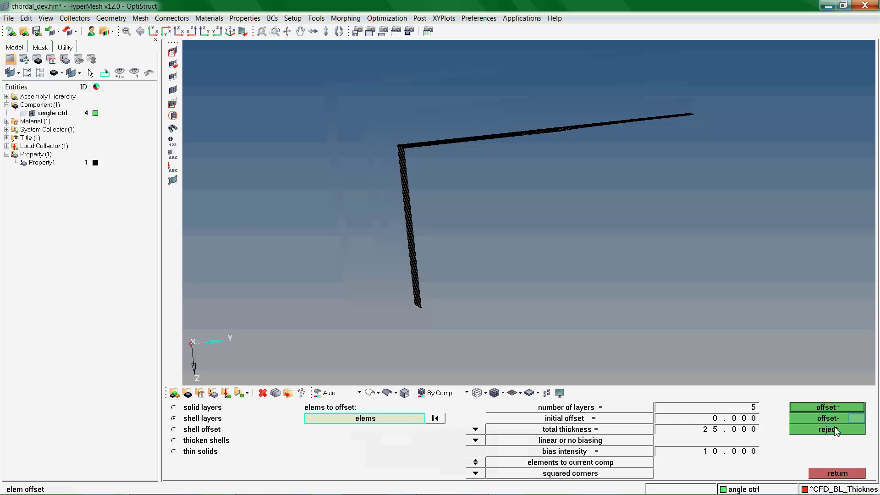
{"action": "left_click", "coordinate": [858, 422]}
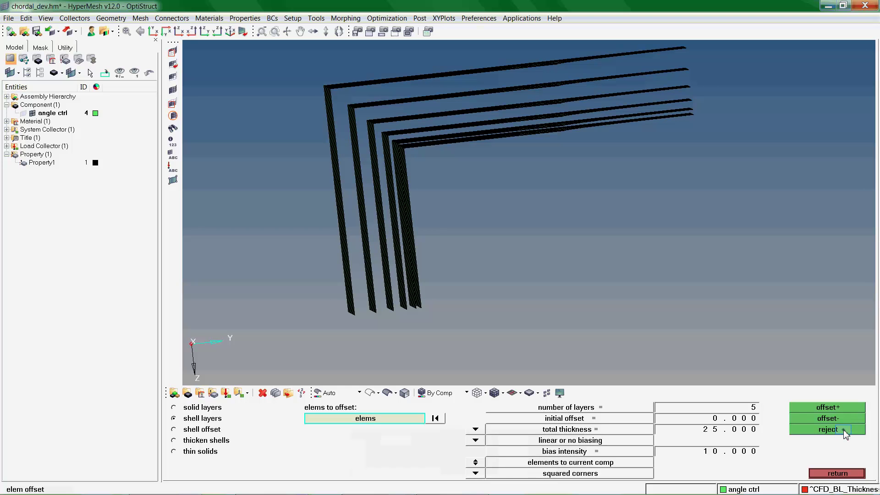
{"action": "left_click", "coordinate": [845, 435]}
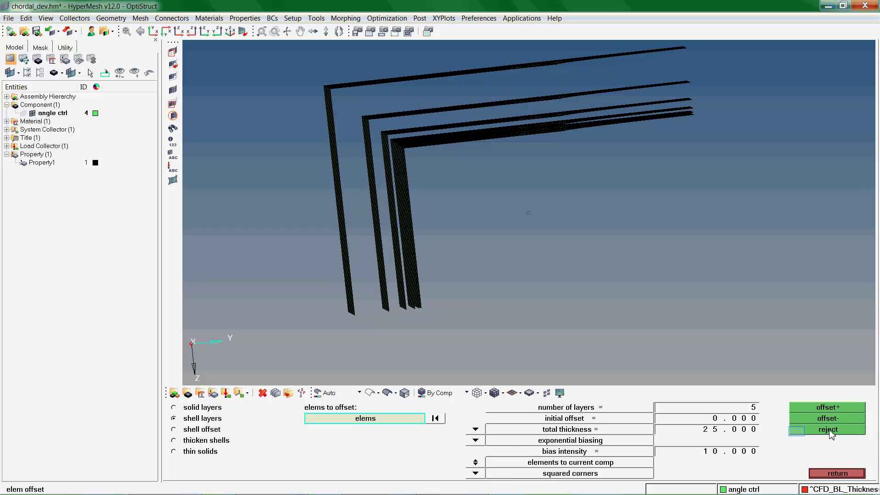
{"action": "left_click", "coordinate": [799, 434]}
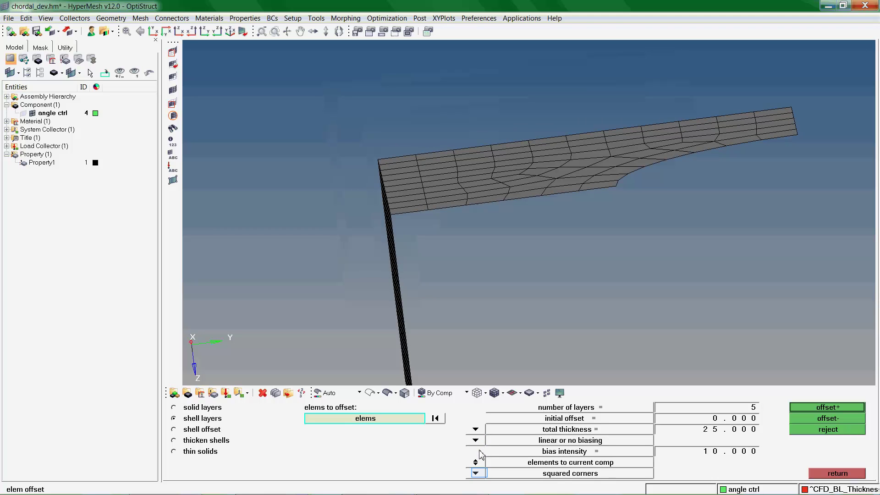
{"action": "left_click", "coordinate": [476, 474]}
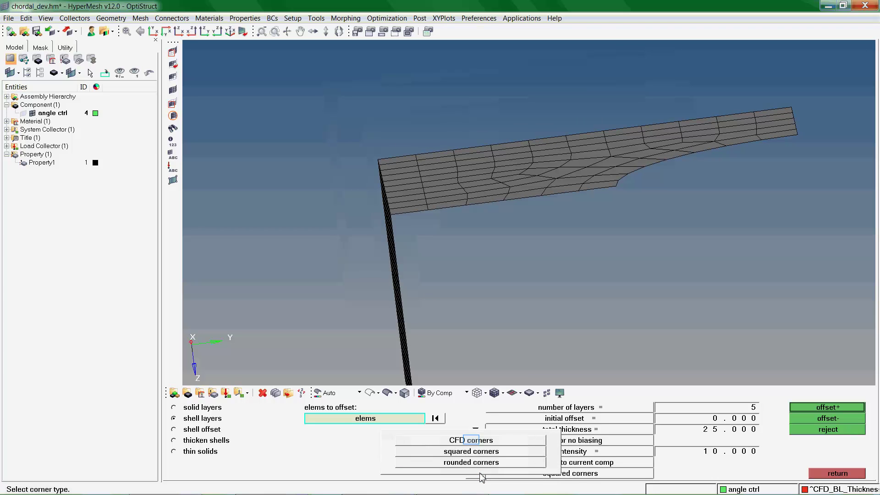
Step: Choose CFD corners, view the Distributed BL Thickness Ratio dialog, and enable Use distr thick
{"action": "left_click", "coordinate": [472, 441]}
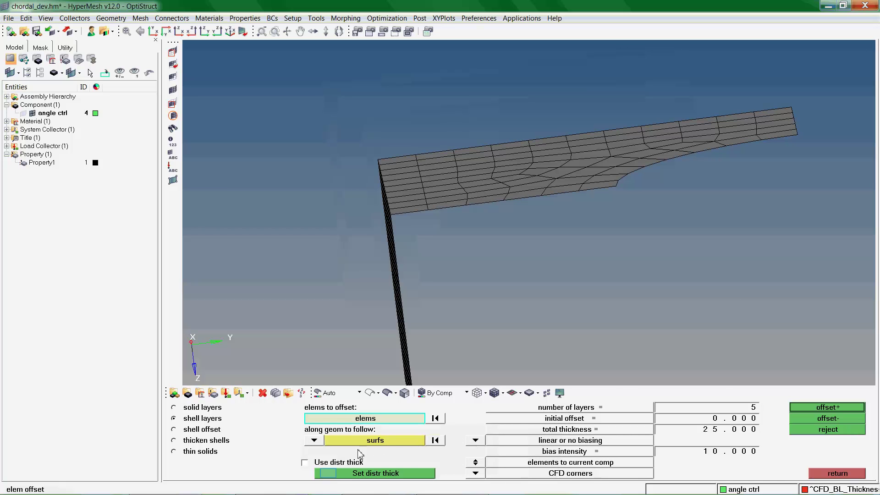
{"action": "left_click", "coordinate": [330, 475]}
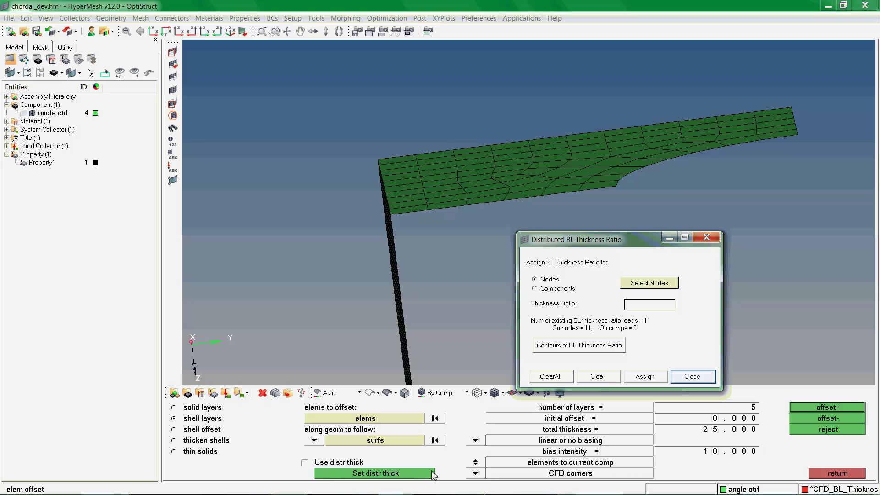
{"action": "left_click", "coordinate": [679, 377]}
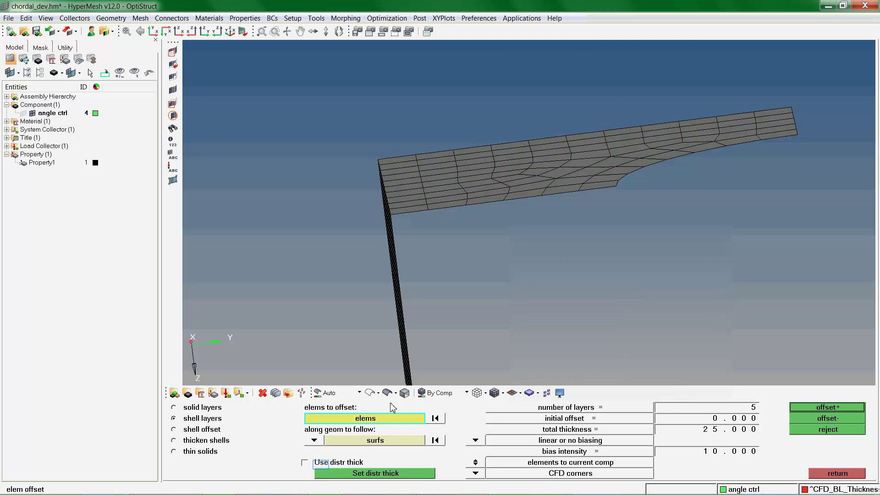
{"action": "left_click", "coordinate": [323, 463]}
{"action": "left_click", "coordinate": [845, 418]}
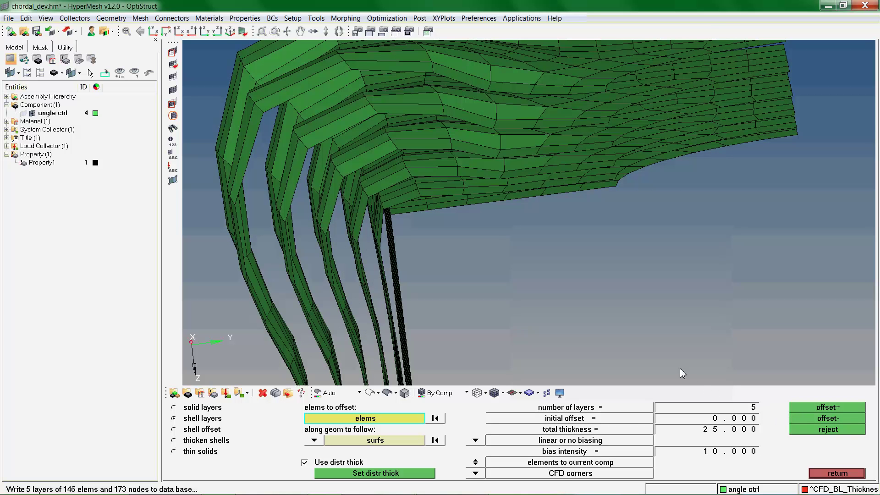
{"action": "key", "text": "f"}
{"action": "left_click_drag", "start_coordinate": [636, 266], "coordinate": [617, 285], "text": "ctrl"}
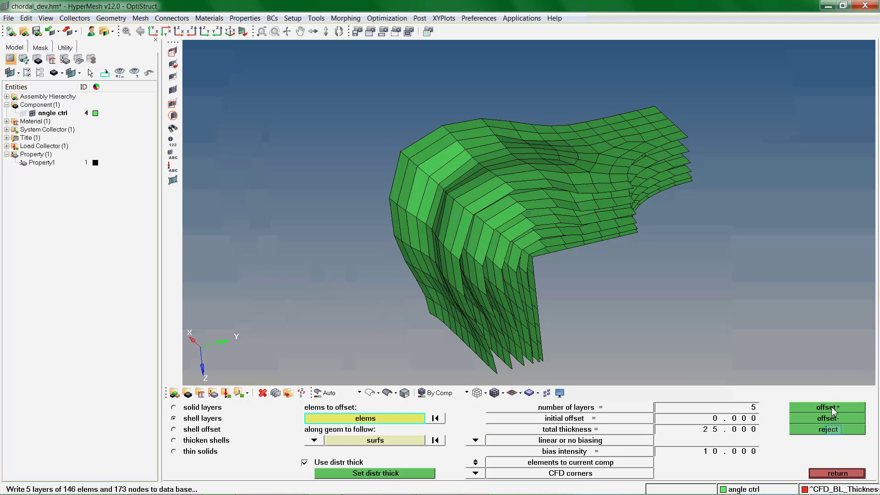
{"action": "left_click", "coordinate": [831, 429]}
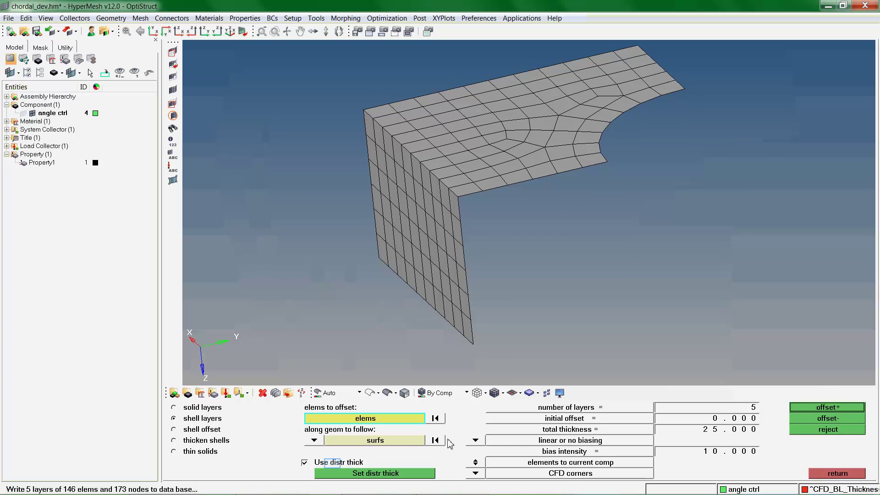
Step: Turn off distributed thickness, preview five uniform CFD-corner layers, and discard them
{"action": "left_click", "coordinate": [333, 463]}
{"action": "left_click", "coordinate": [810, 419]}
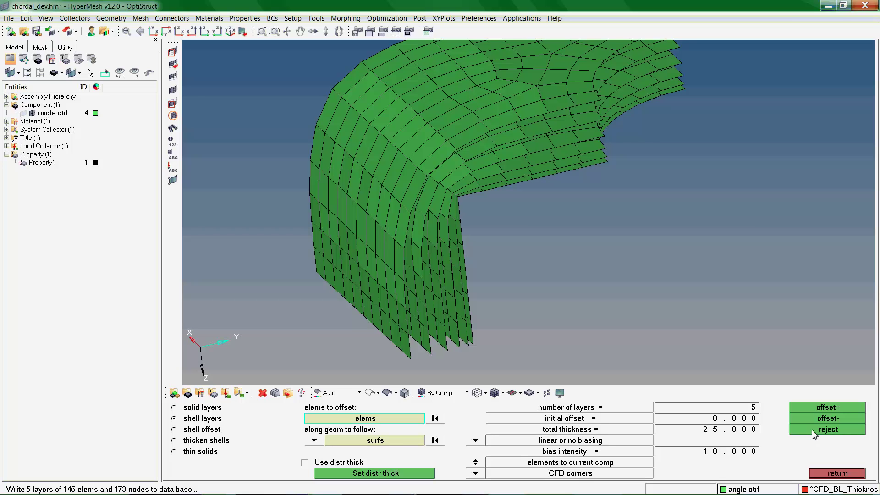
{"action": "left_click", "coordinate": [814, 431]}
{"action": "left_click", "coordinate": [814, 431]}
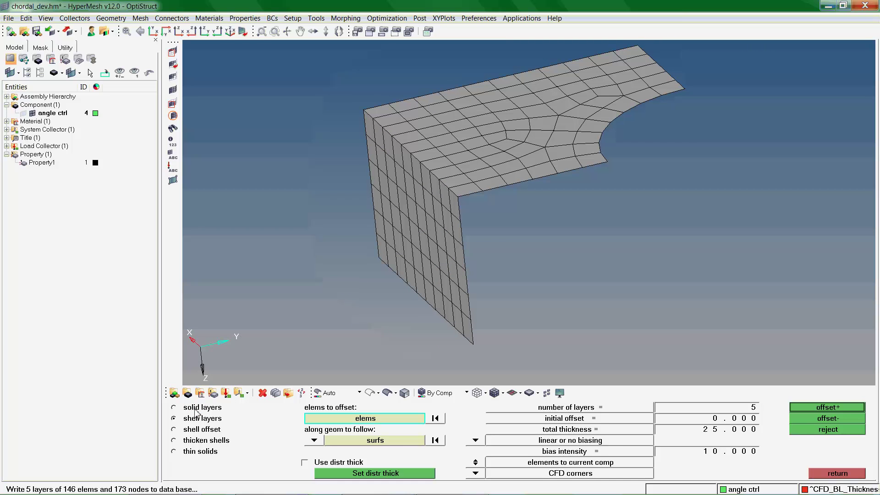
Step: Switch to solid layers, preview five solid layers, and discard them
{"action": "left_click", "coordinate": [196, 411]}
{"action": "left_click", "coordinate": [817, 416]}
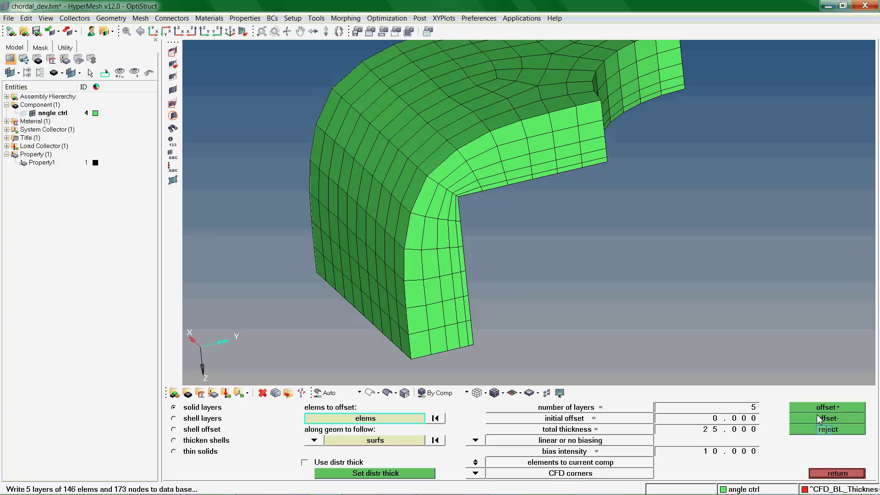
{"action": "left_click", "coordinate": [825, 431]}
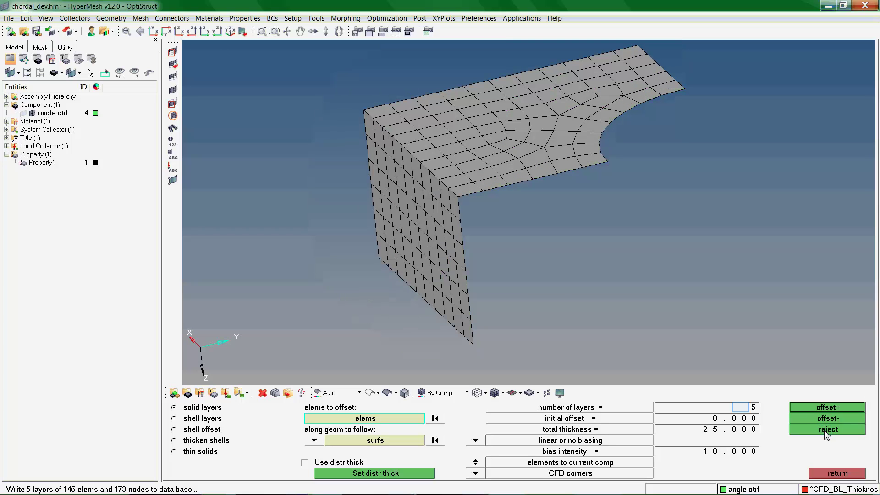
Step: Set the number of layers to 10, preview the ten solid layers, and discard them
{"action": "left_click", "coordinate": [743, 408]}
{"action": "type", "text": "10"}
{"action": "left_click", "coordinate": [810, 417]}
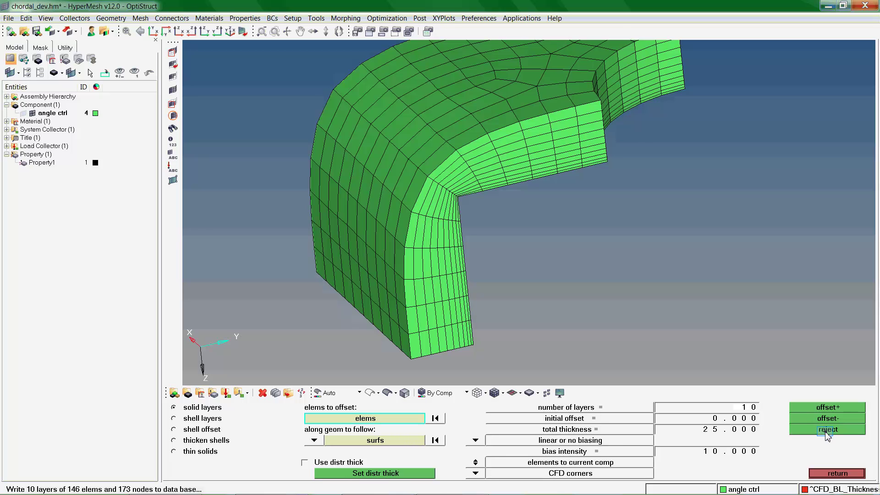
{"action": "left_click", "coordinate": [828, 433]}
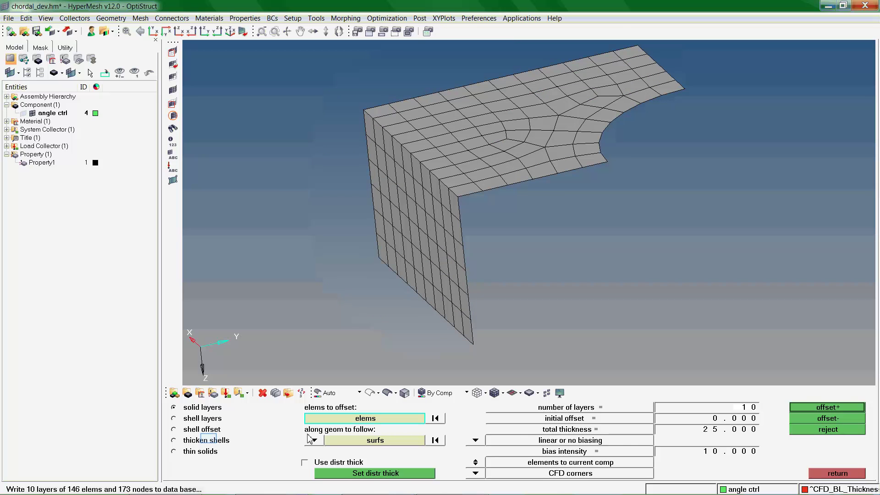
Step: Switch to thickening shells, preview the outer-surface thickened solid, and reject it
{"action": "left_click", "coordinate": [211, 441]}
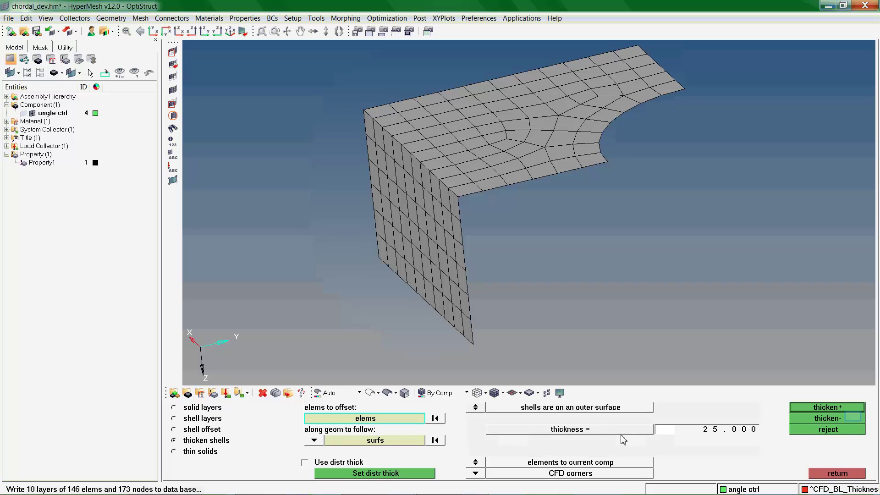
{"action": "left_click", "coordinate": [853, 417]}
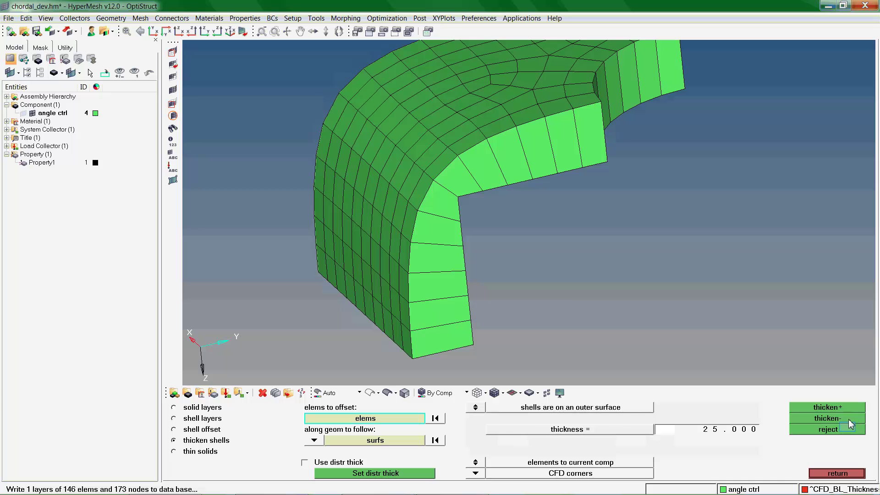
{"action": "left_click", "coordinate": [849, 430]}
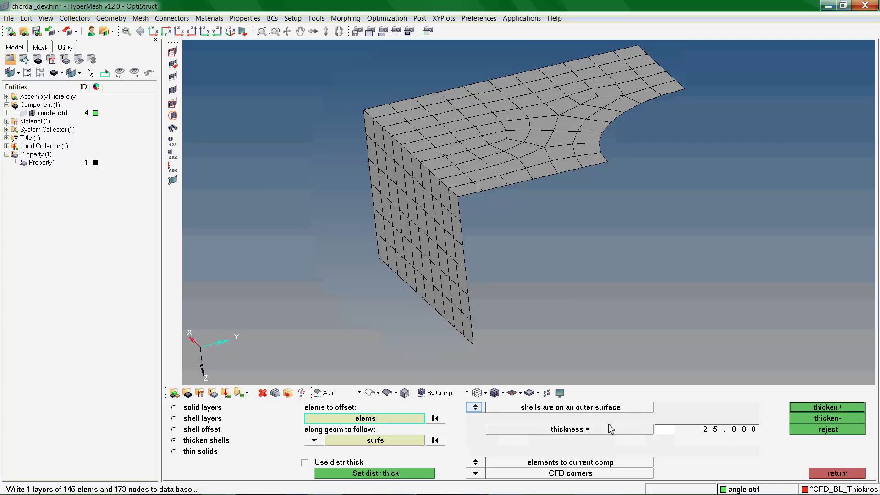
Step: Treat the shells as the midsurface, preview the thickened solid about it, and reject it
{"action": "left_click", "coordinate": [475, 407]}
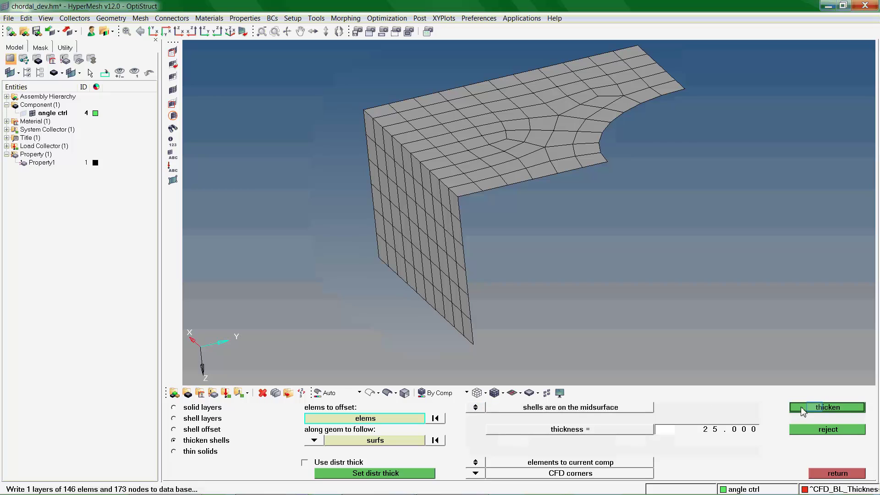
{"action": "left_click", "coordinate": [815, 408]}
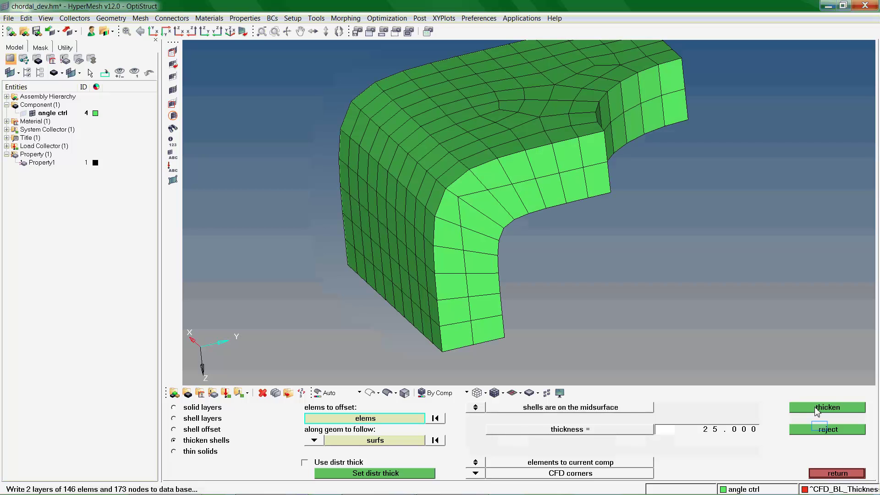
{"action": "left_click", "coordinate": [820, 430]}
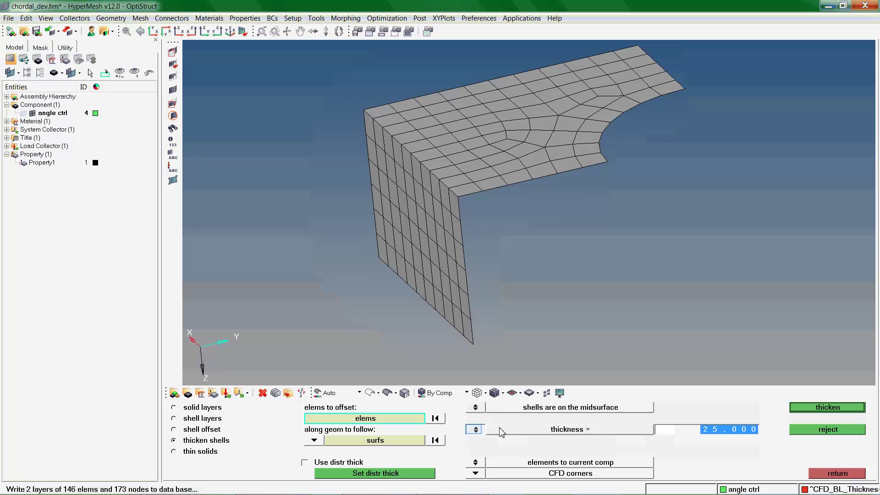
Step: Set the thickening thickness to 10 with squared corners
{"action": "type", "text": "10"}
{"action": "left_click", "coordinate": [475, 429]}
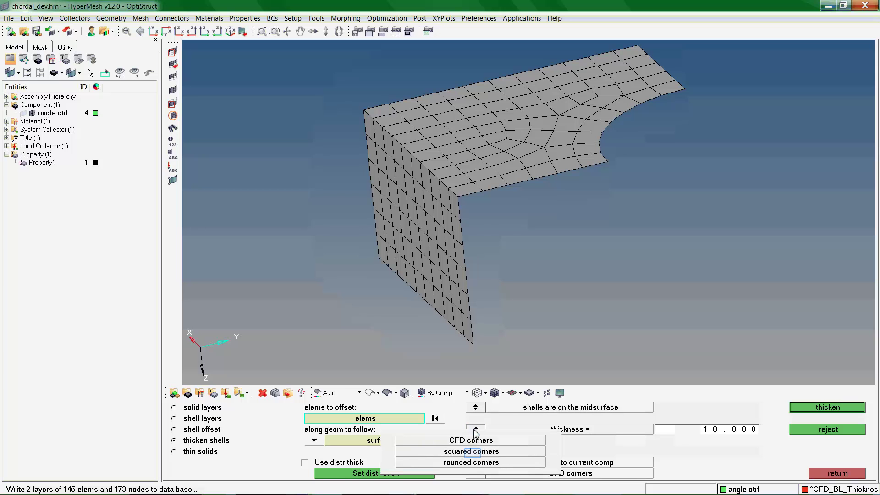
{"action": "left_click", "coordinate": [474, 452]}
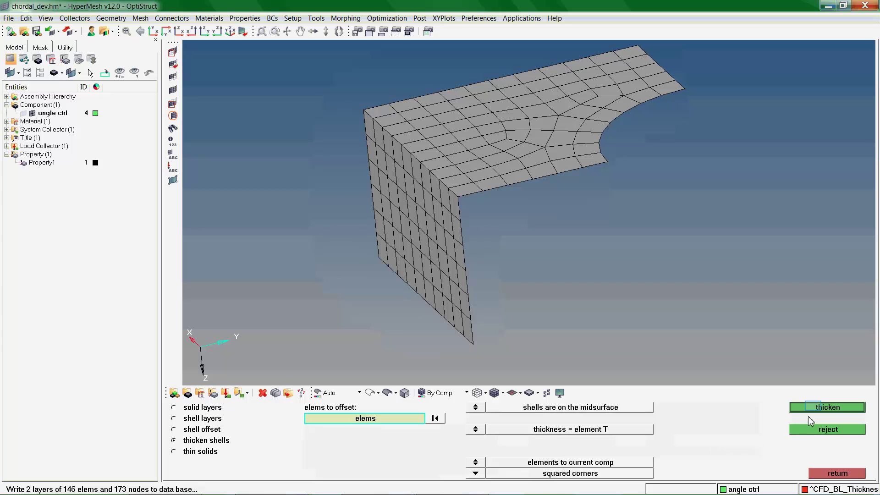
Step: Preview and reject an element-thickness solid, then return to the fixed thickness of 10
{"action": "left_click", "coordinate": [815, 408]}
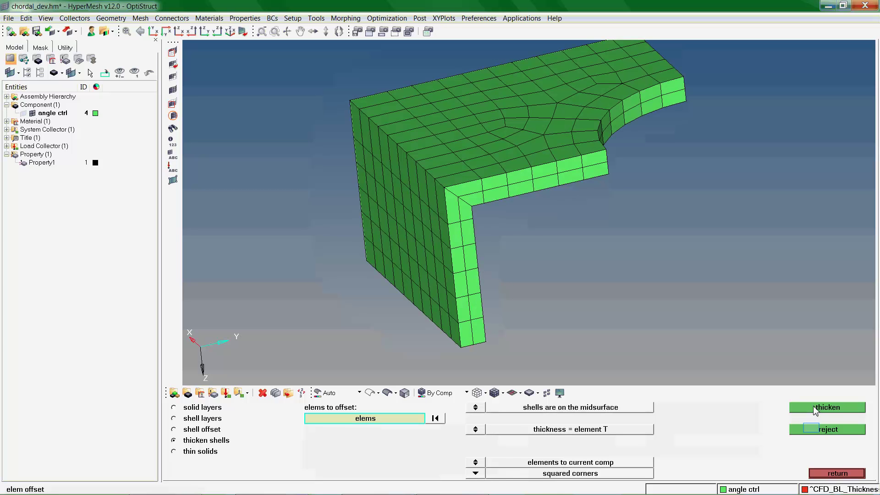
{"action": "left_click", "coordinate": [813, 429]}
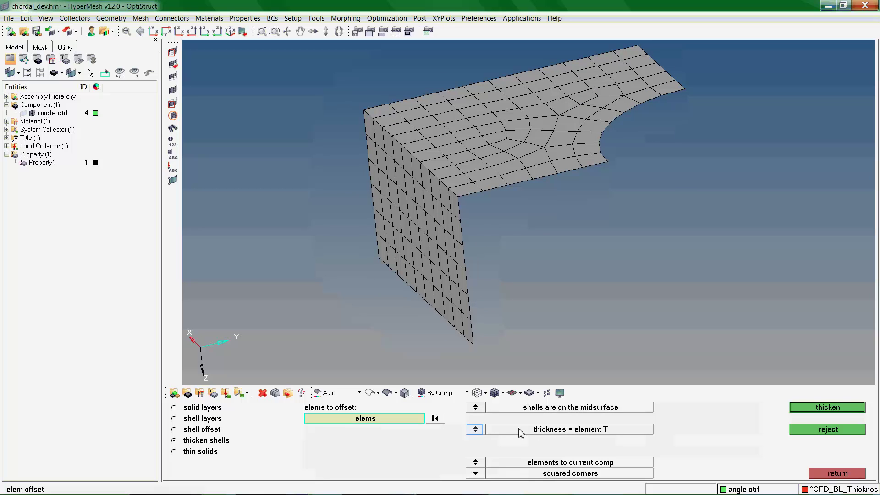
{"action": "left_click", "coordinate": [475, 429]}
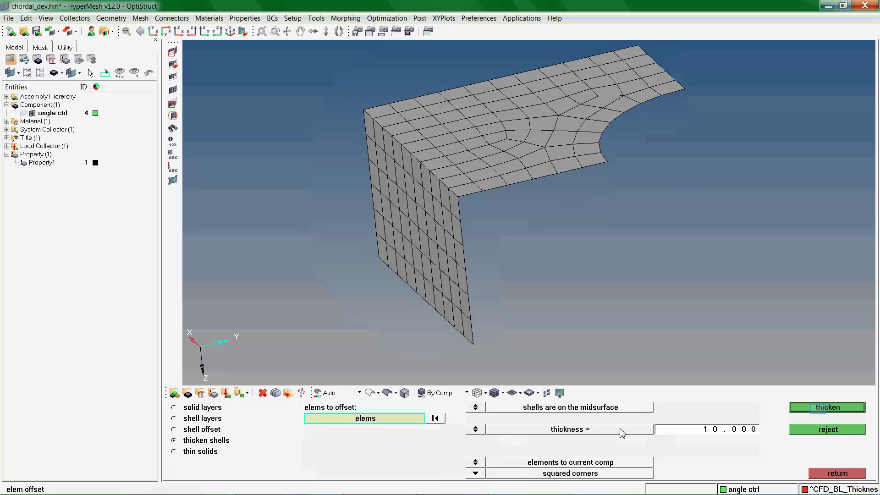